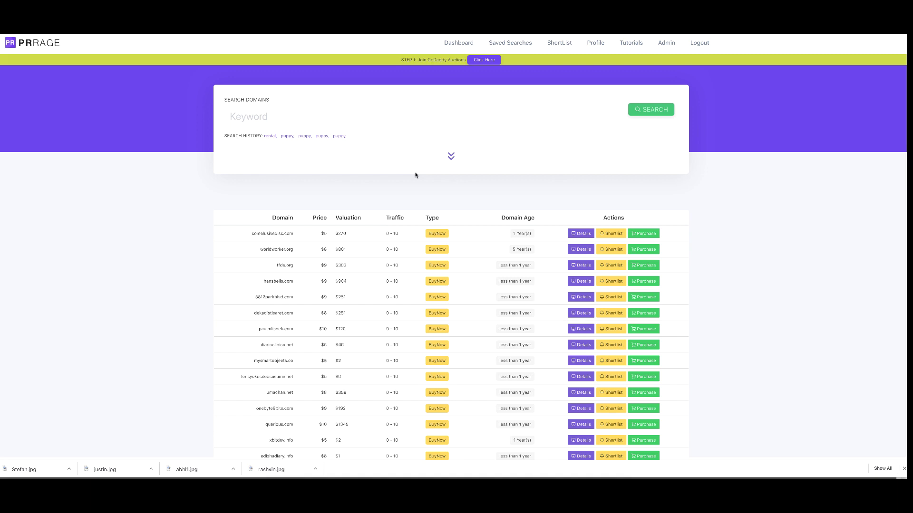
# Examine the default domain listings, comparing their prices, valuations, traffic, auction types and domain ages
pyautogui.scroll(-3, 407, 228)
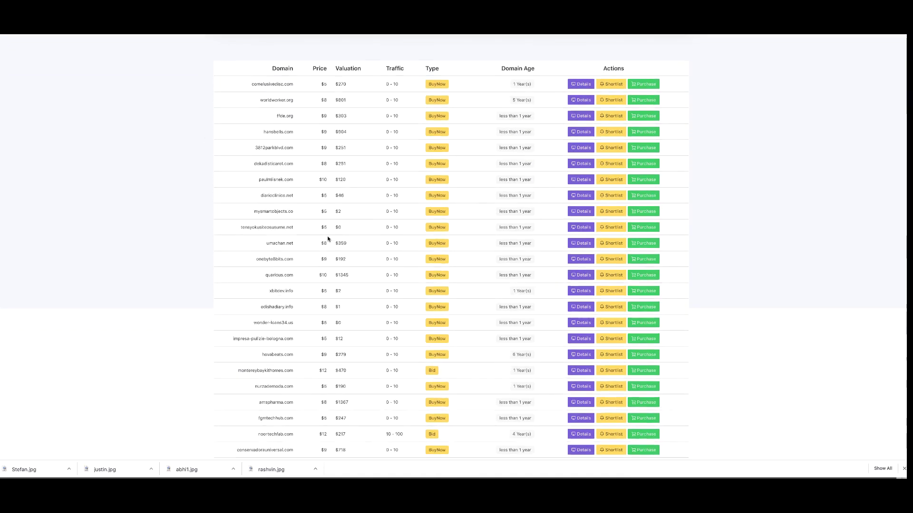
pyautogui.scroll(-2, 328, 239)
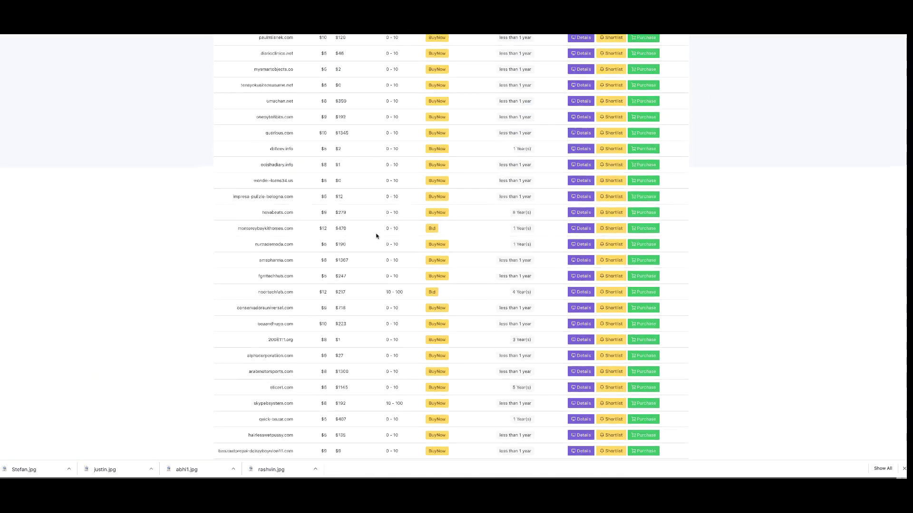
pyautogui.scroll(-4, 376, 236)
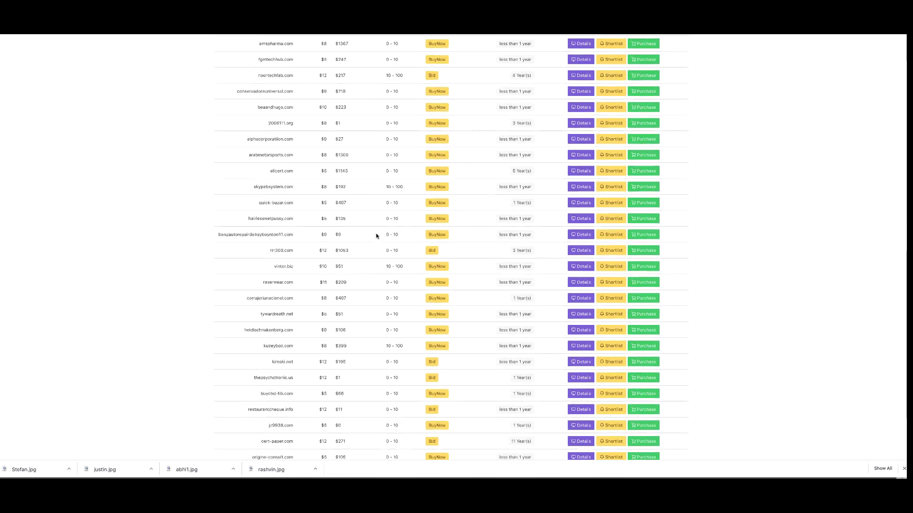
pyautogui.scroll(4, 376, 236)
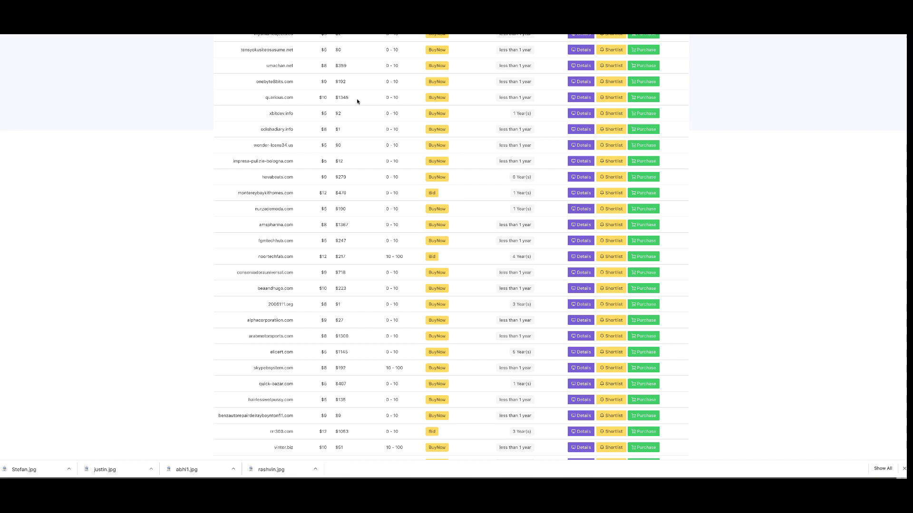
pyautogui.scroll(-4, 371, 232)
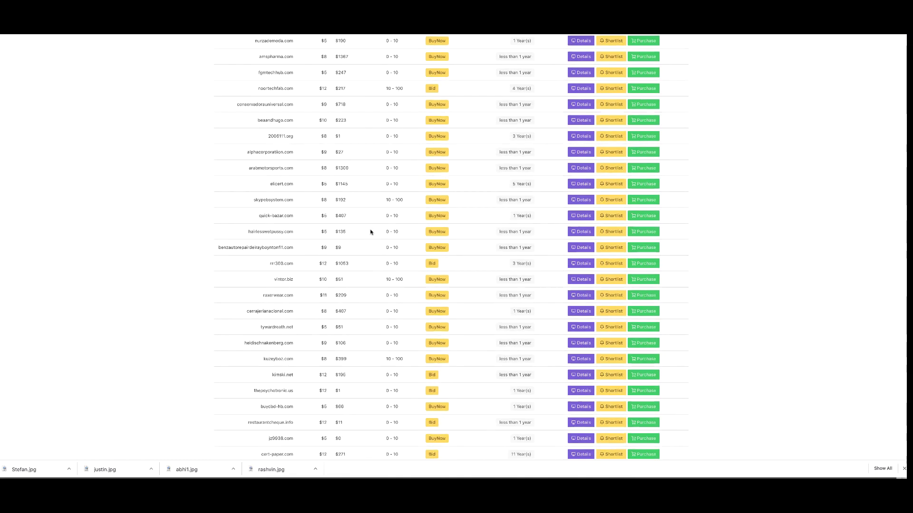
pyautogui.scroll(-2, 371, 232)
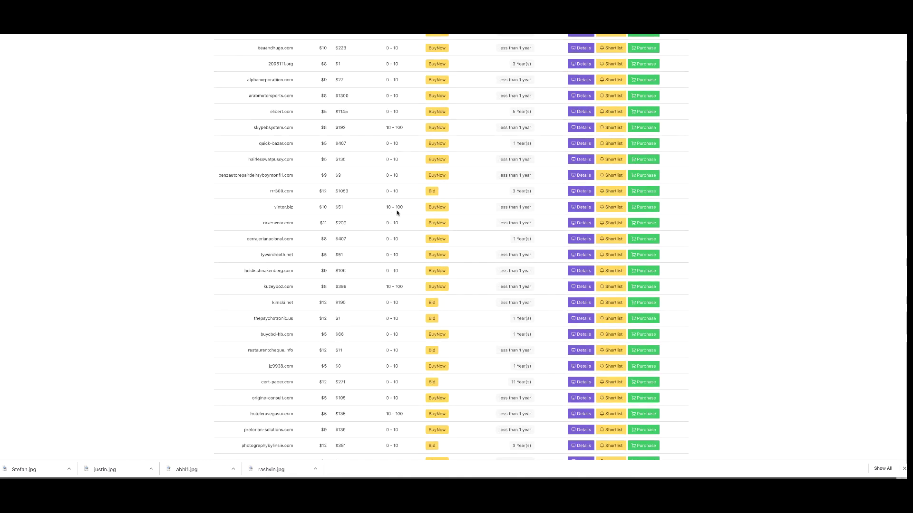
pyautogui.scroll(-1, 394, 291)
pyautogui.scroll(-8, 394, 290)
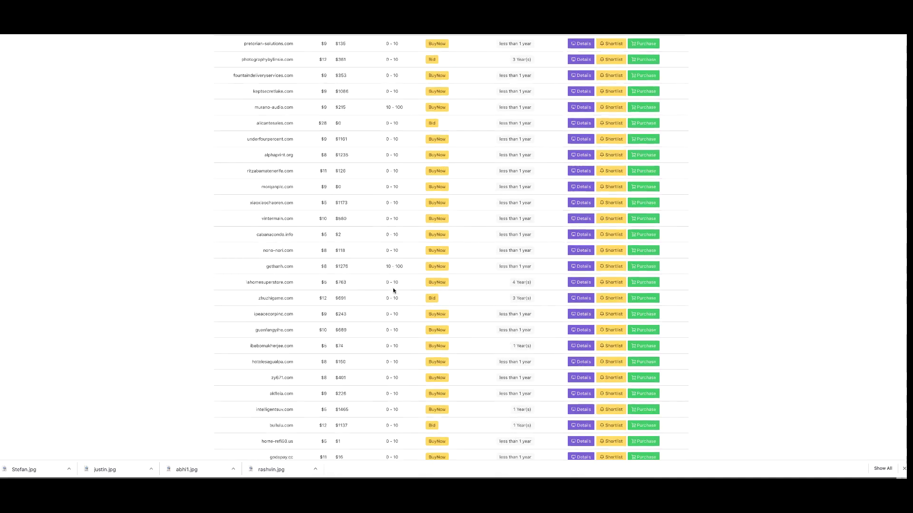
pyautogui.scroll(4, 394, 291)
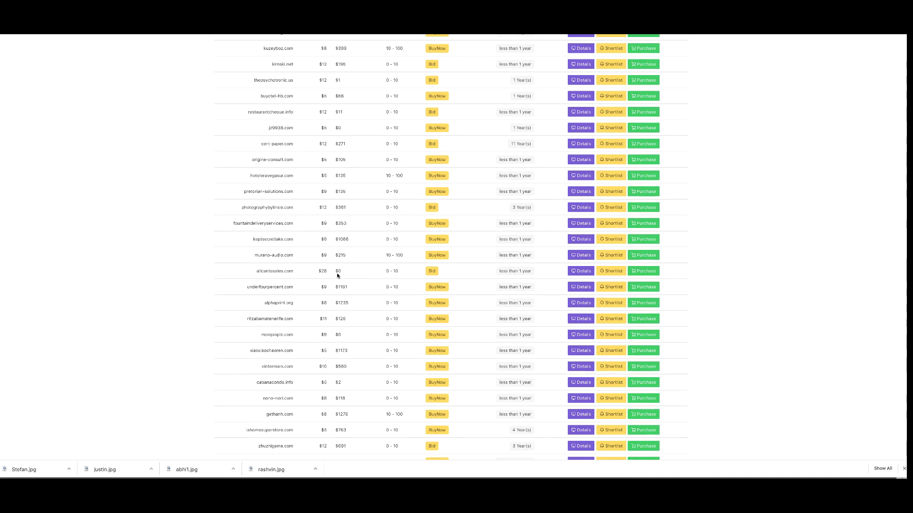
pyautogui.scroll(-1, 337, 275)
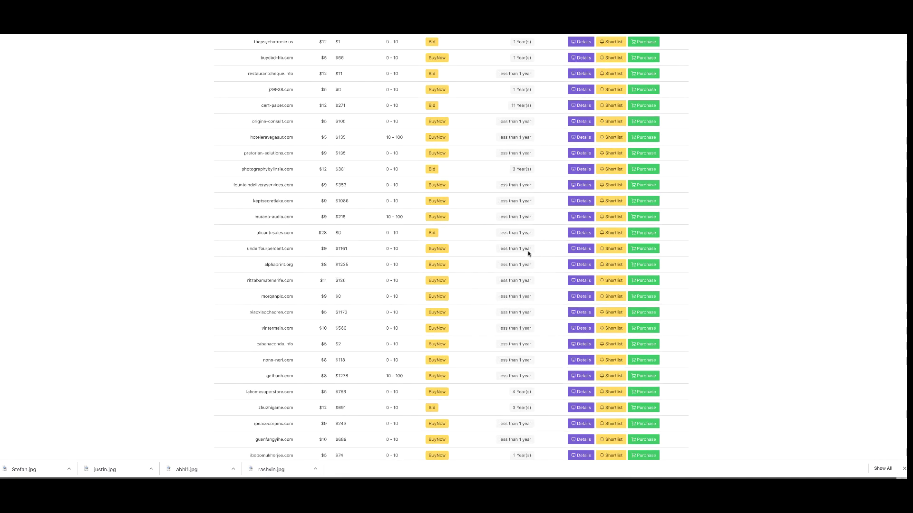
pyautogui.scroll(-6, 519, 221)
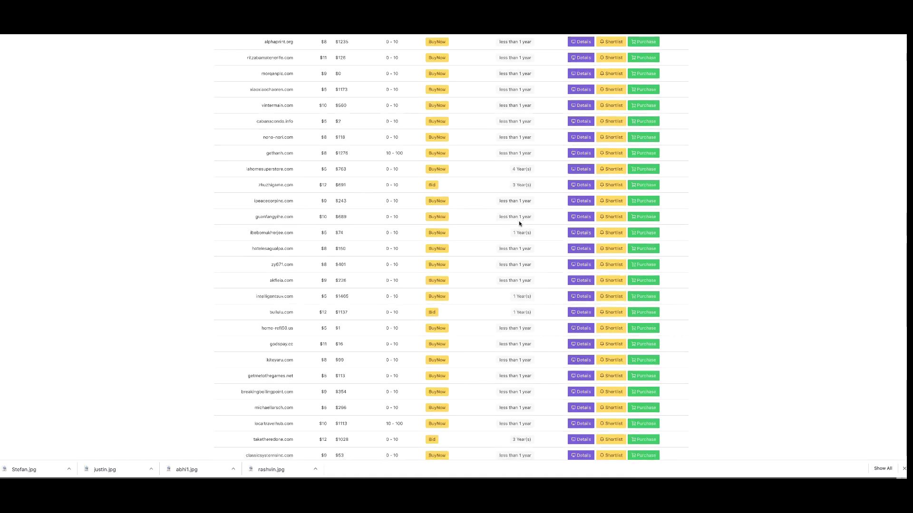
pyautogui.scroll(15, 519, 222)
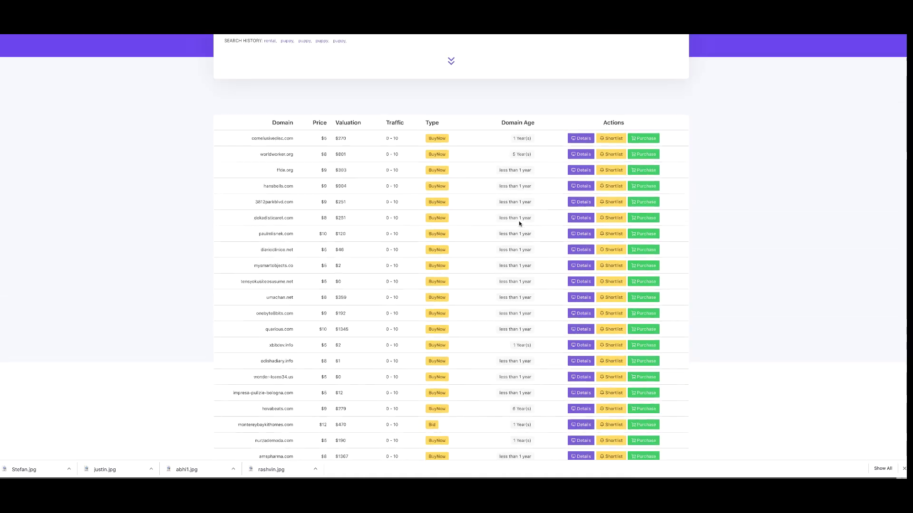
pyautogui.scroll(-1, 457, 230)
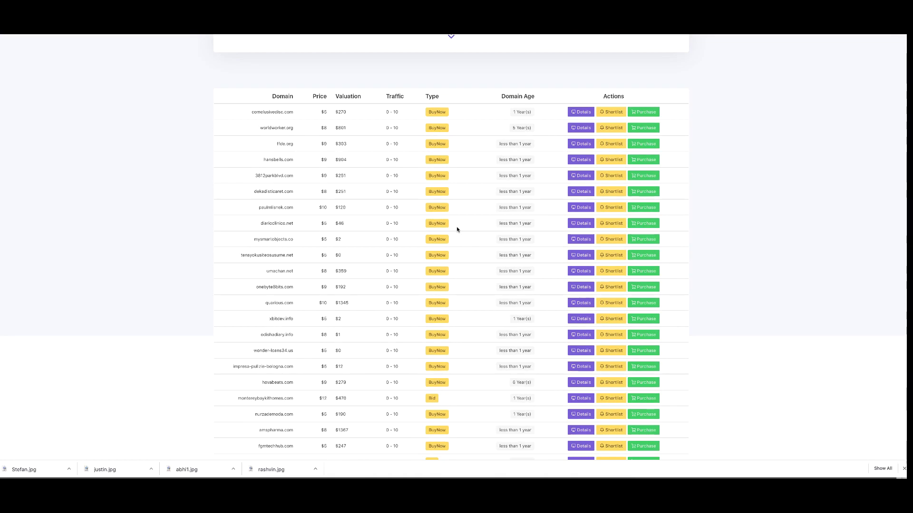
pyautogui.scroll(3, 457, 229)
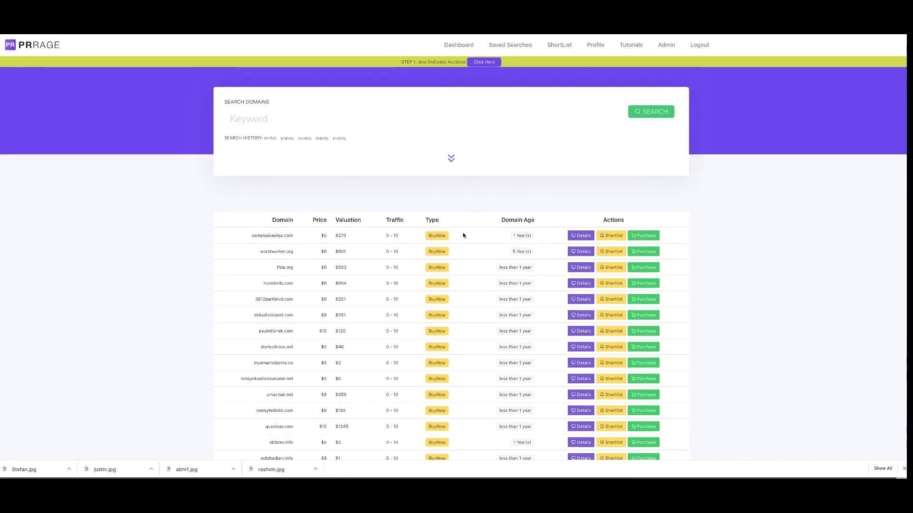
# Search the available domains for the keyword "puppy"
pyautogui.click(265, 117)
pyautogui.write('puppy')
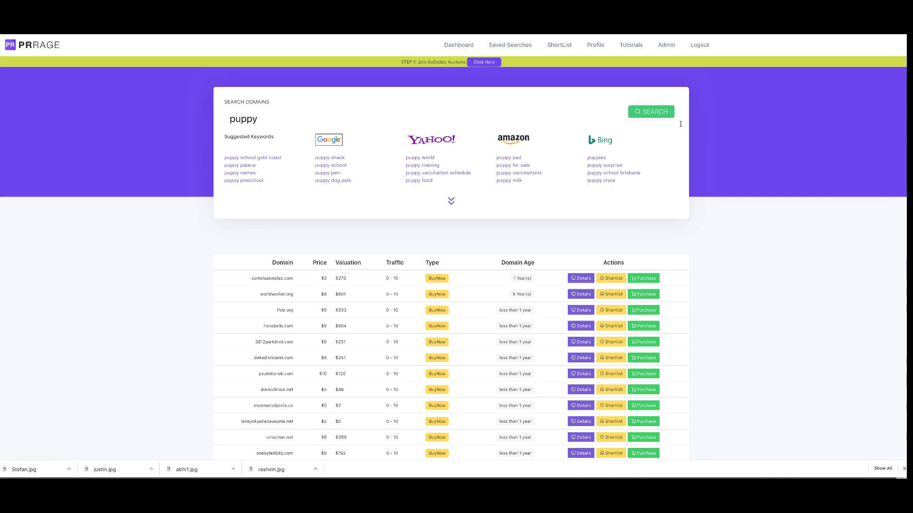
pyautogui.click(655, 113)
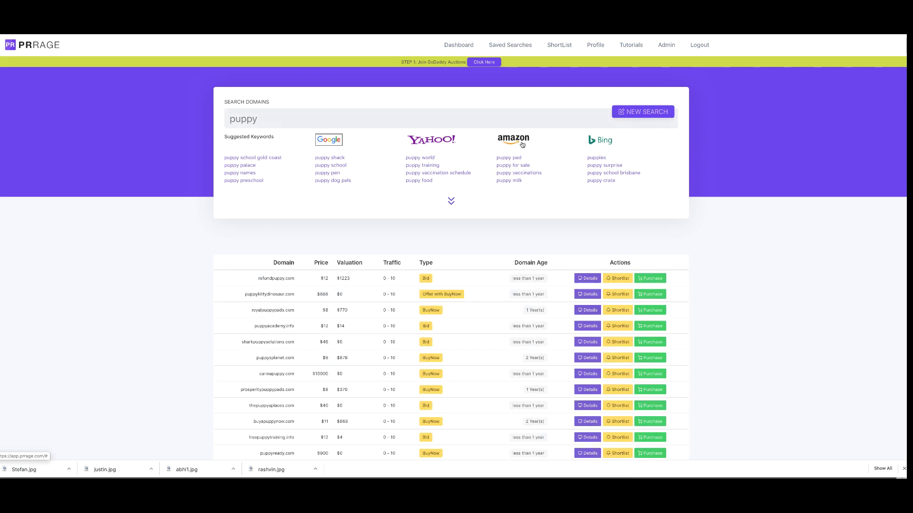
# Look through the puppy domain results and open the details of puppykitten.com
pyautogui.scroll(-3, 522, 144)
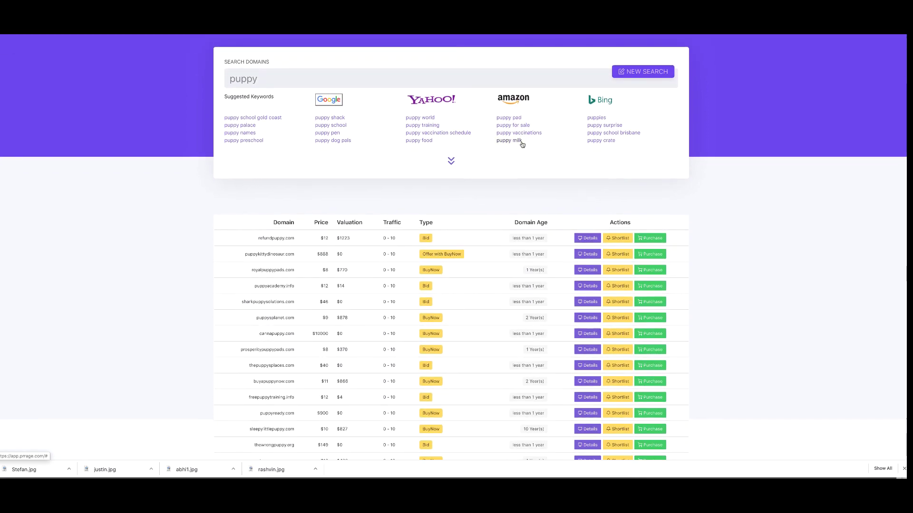
pyautogui.scroll(-1, 522, 145)
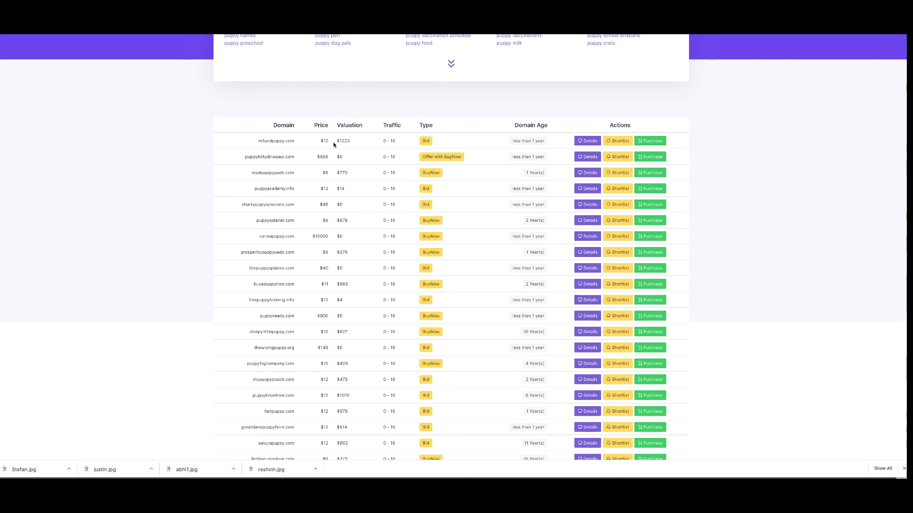
pyautogui.scroll(-1, 343, 145)
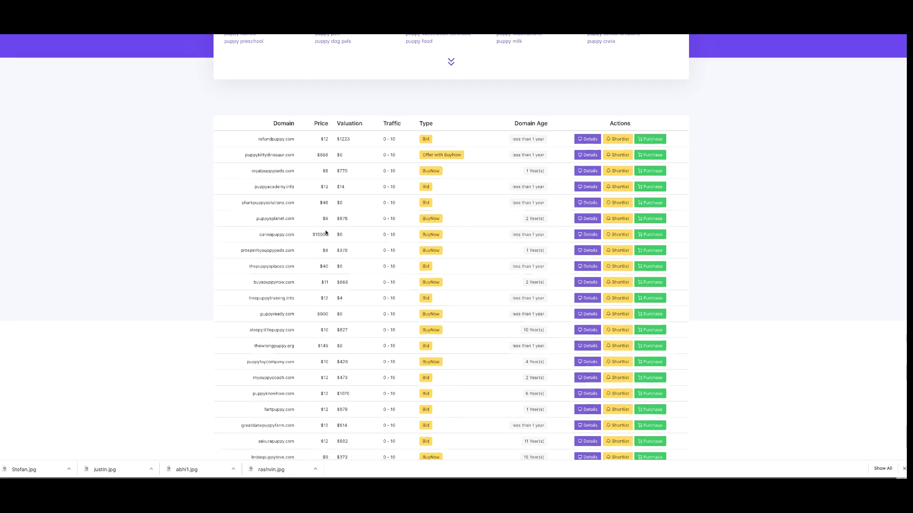
pyautogui.scroll(-3, 324, 238)
pyautogui.scroll(-5, 334, 201)
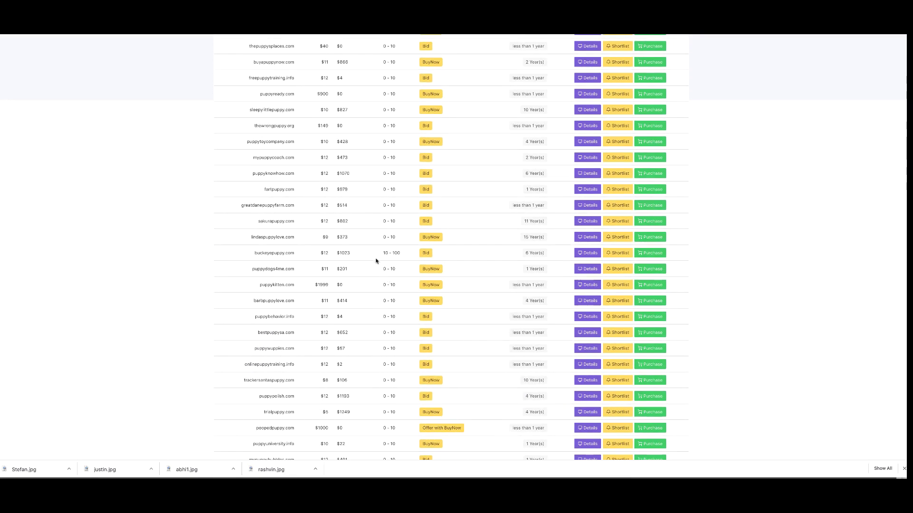
pyautogui.scroll(-1, 299, 262)
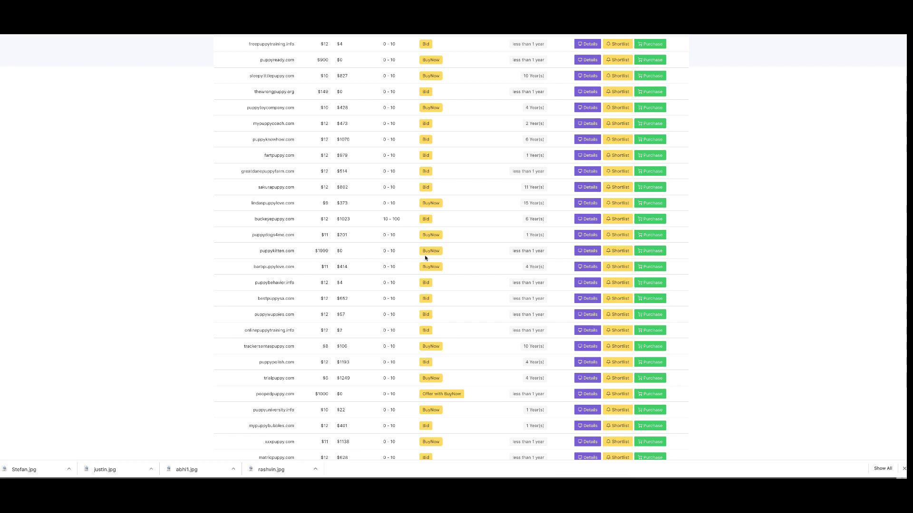
pyautogui.click(591, 253)
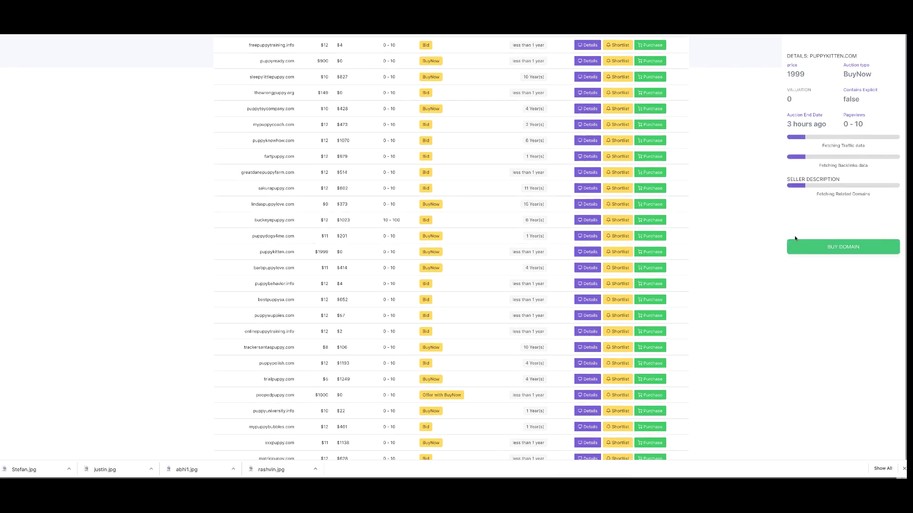
# Check the registration price of the related domain puppykittens.com on its purchase page
pyautogui.scroll(-1, 814, 155)
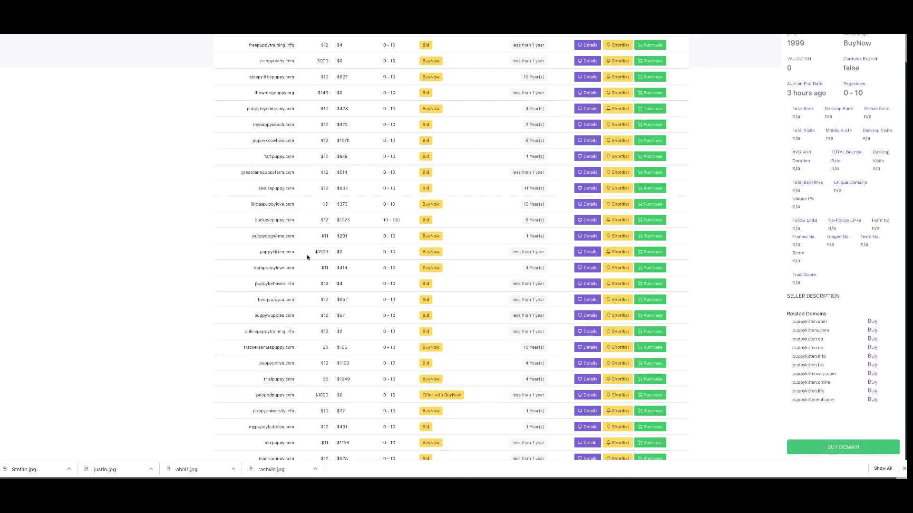
pyautogui.scroll(-1, 865, 198)
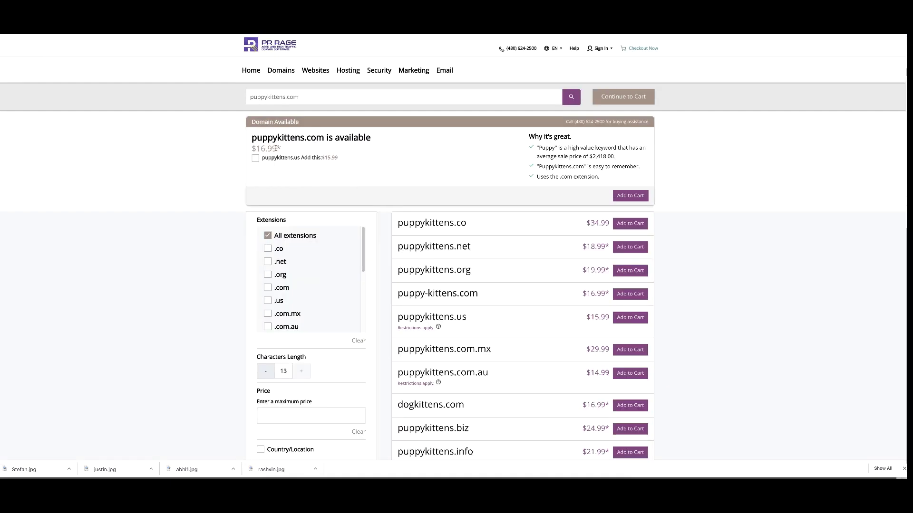
pyautogui.moveTo(273, 149); pyautogui.dragTo(256, 149)
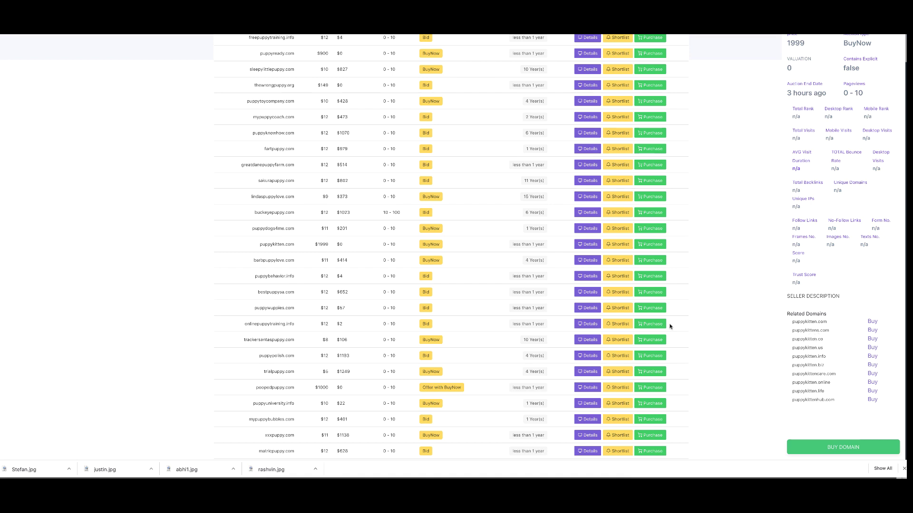
# Return to the puppy results, view the details of sleepylittlepuppy.com, and close them
pyautogui.scroll(3, 357, 290)
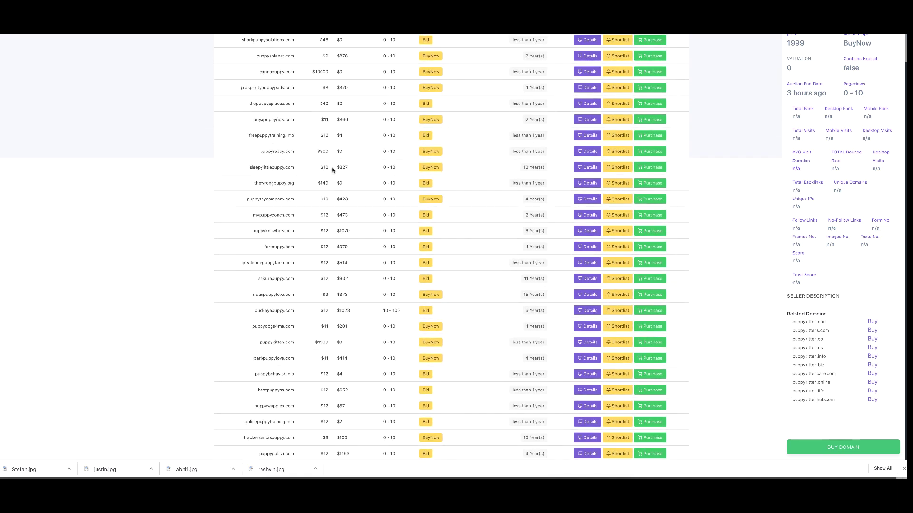
pyautogui.click(323, 169)
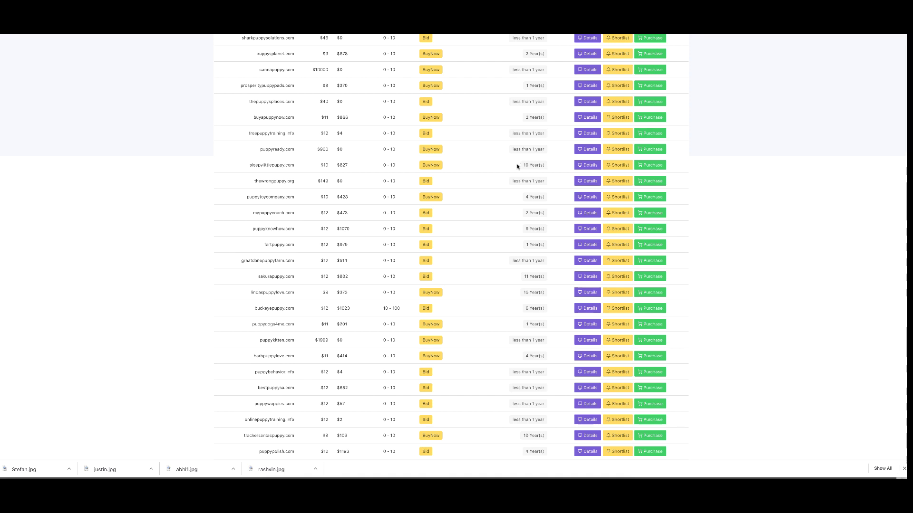
pyautogui.click(588, 165)
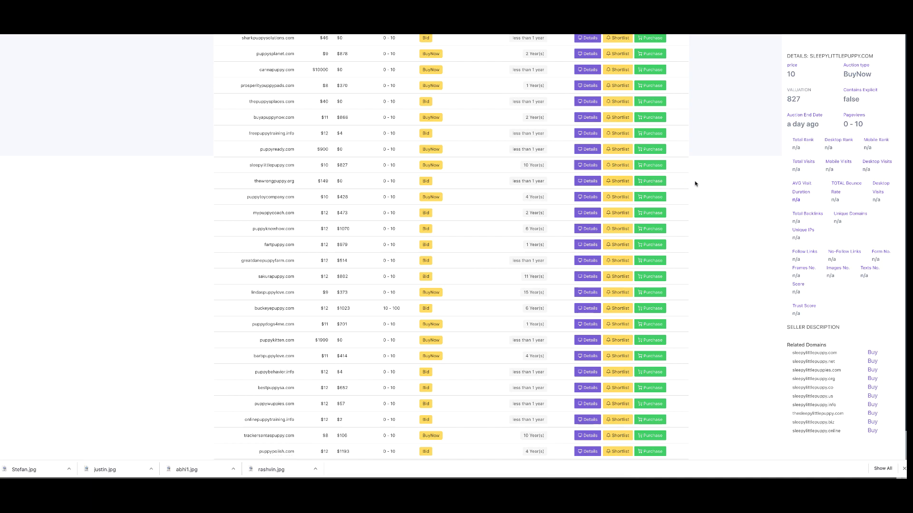
pyautogui.click(710, 184)
# Add poshpuppypalace.com from the puppy results to the shortlist and open the shortlist
pyautogui.scroll(-3, 711, 185)
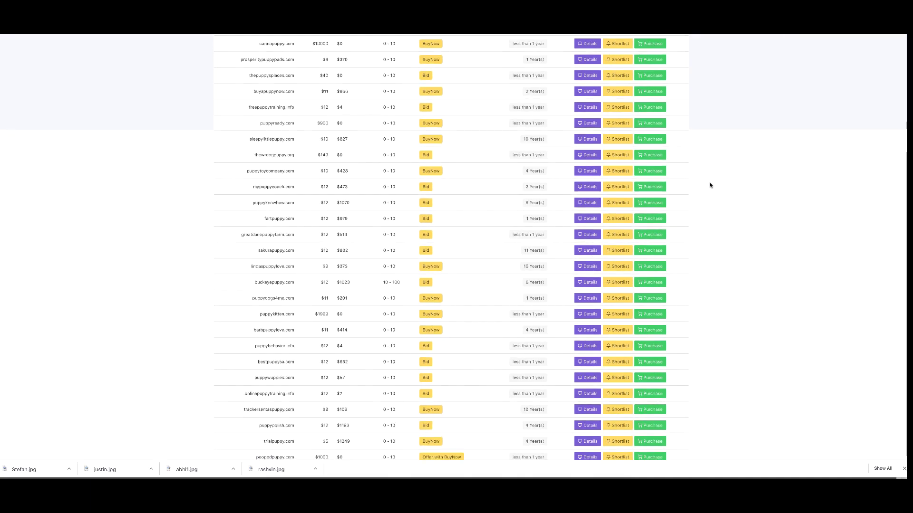
pyautogui.scroll(-3, 710, 185)
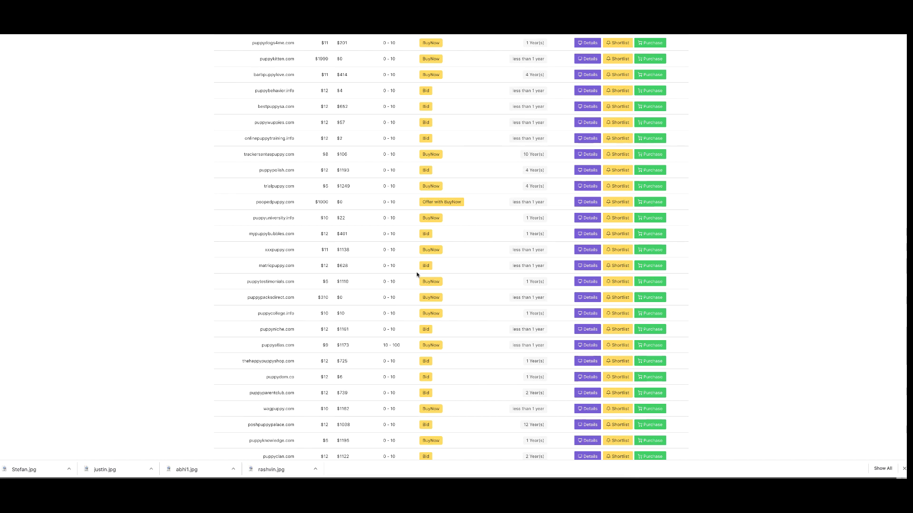
pyautogui.scroll(-3, 417, 275)
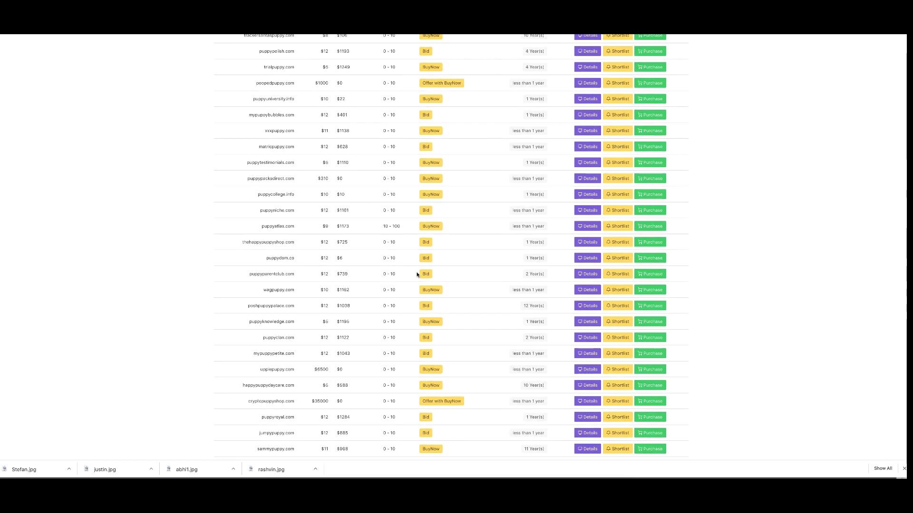
pyautogui.scroll(-2, 417, 274)
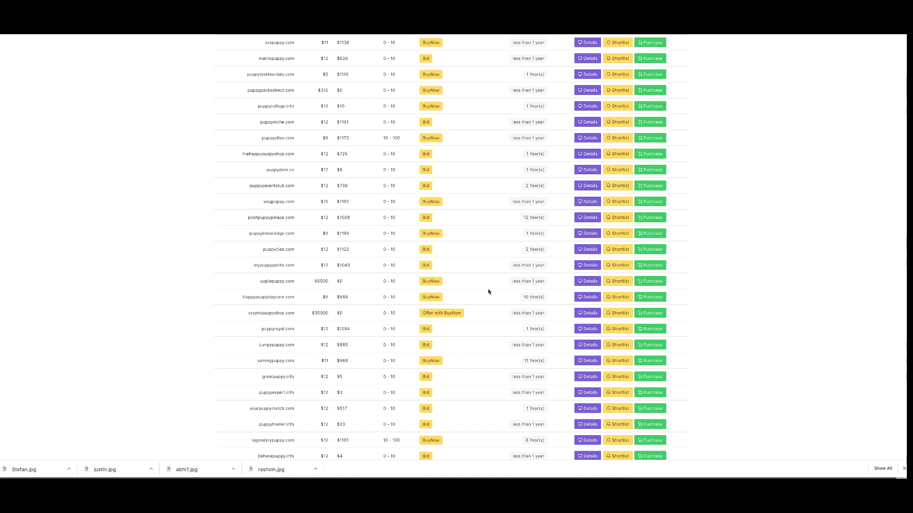
pyautogui.click(618, 220)
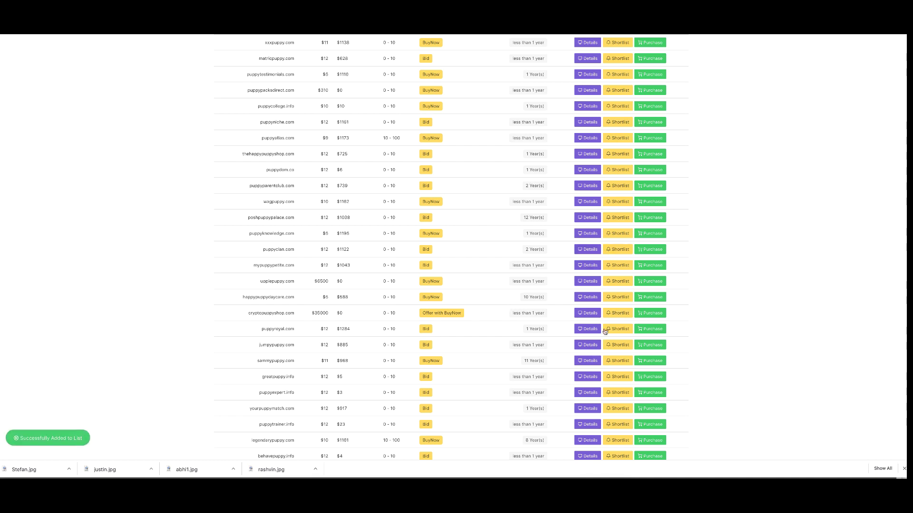
pyautogui.scroll(15, 459, 315)
pyautogui.click(559, 44)
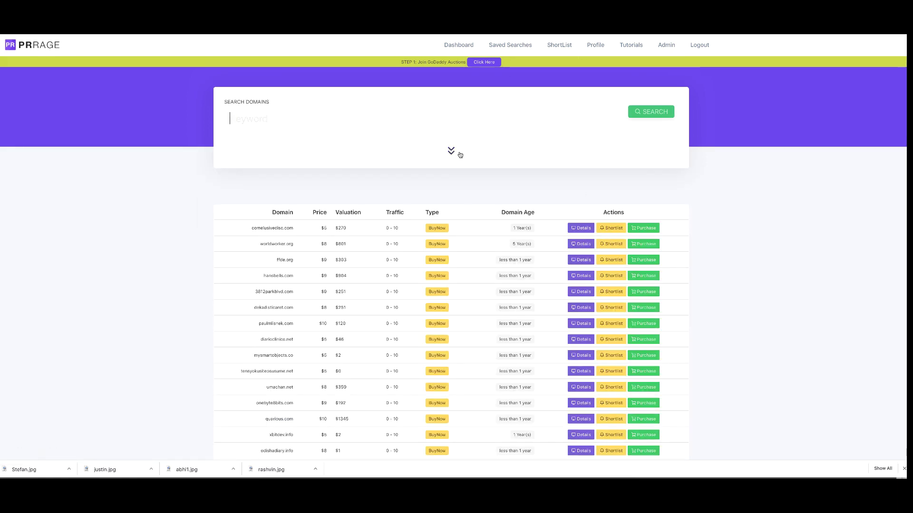
# Set the advanced search filters to .com domains aged 6, 7 and 8 years with auction types BuyNow and Offer with BuyNow
pyautogui.click(458, 154)
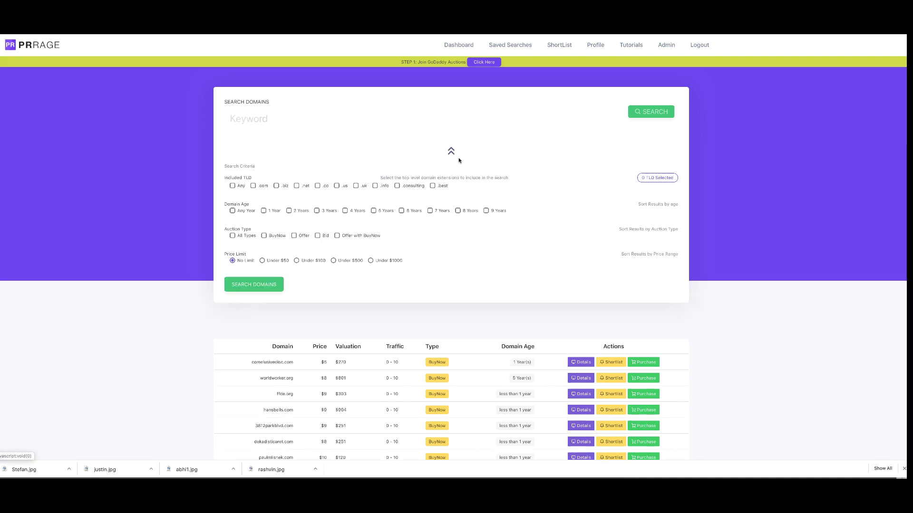
pyautogui.click(253, 185)
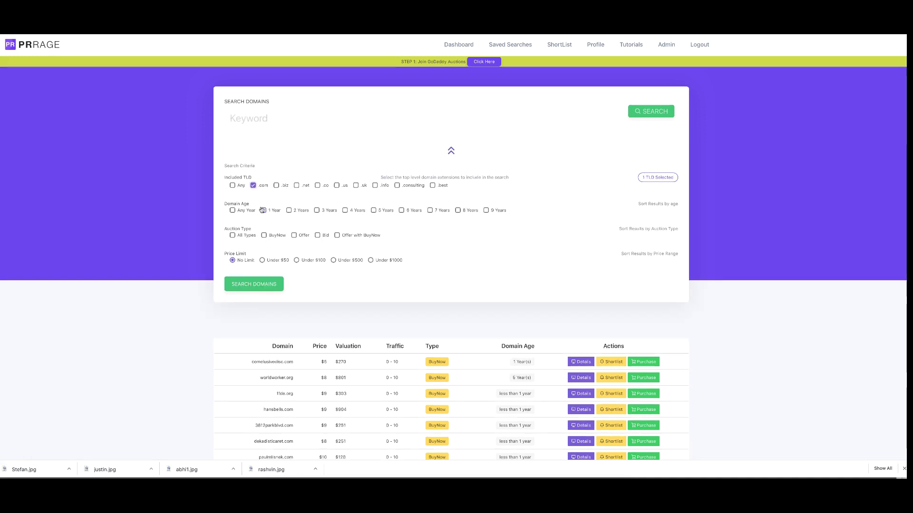
pyautogui.click(401, 210)
pyautogui.click(430, 211)
pyautogui.click(458, 211)
pyautogui.click(264, 235)
pyautogui.click(337, 236)
# Enter the keyword puppy and run the filtered domain search
pyautogui.click(275, 117)
pyautogui.write('pu')
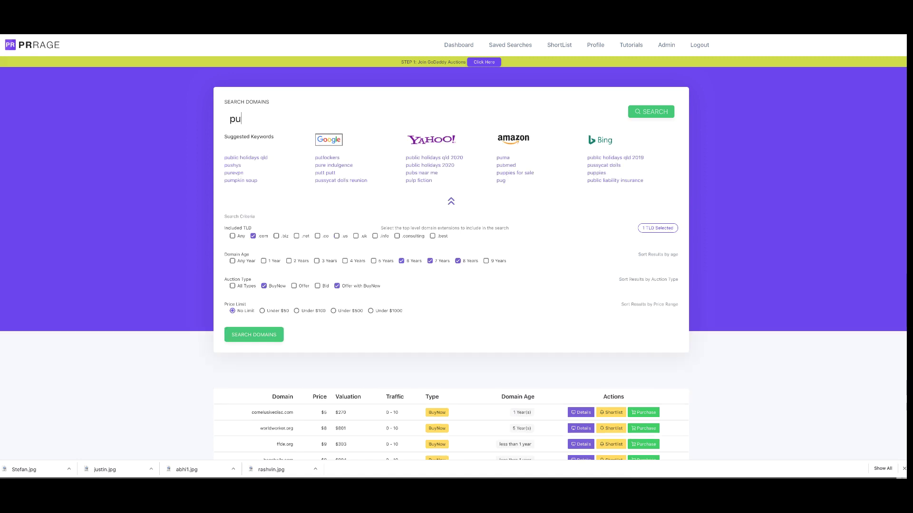
pyautogui.write('ppy')
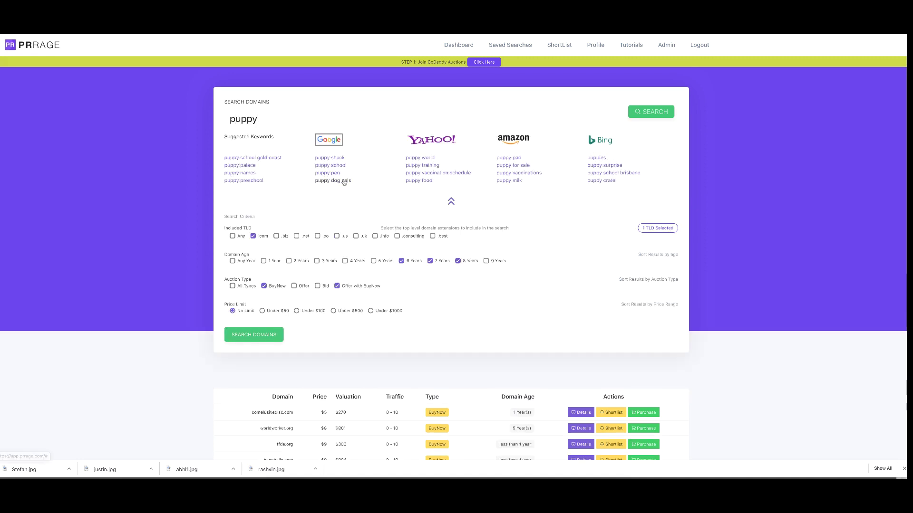
pyautogui.click(247, 333)
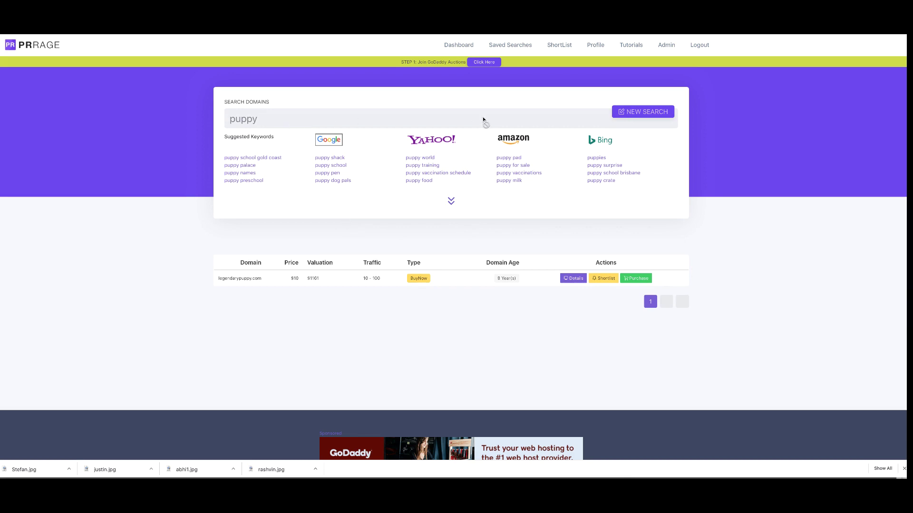
# Save the puppy search criteria to the watchlist and open the saved searches
pyautogui.click(449, 203)
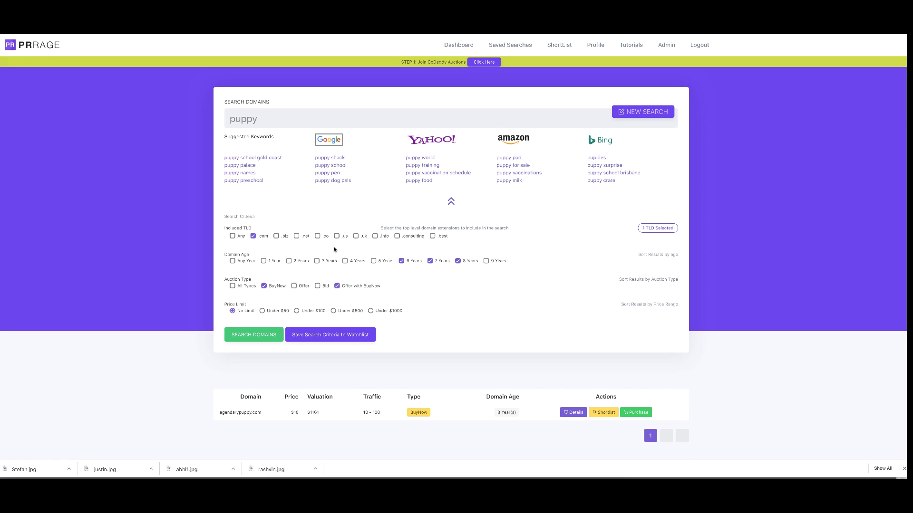
pyautogui.click(359, 337)
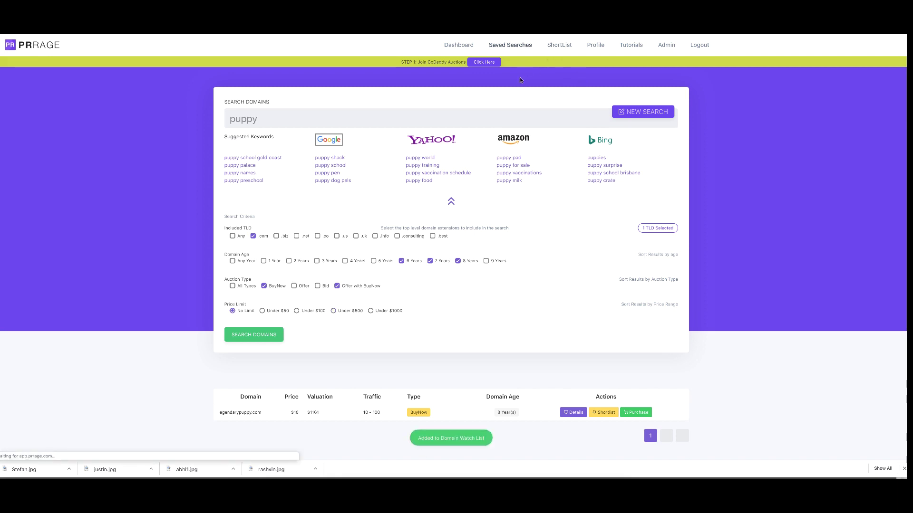
pyautogui.click(510, 45)
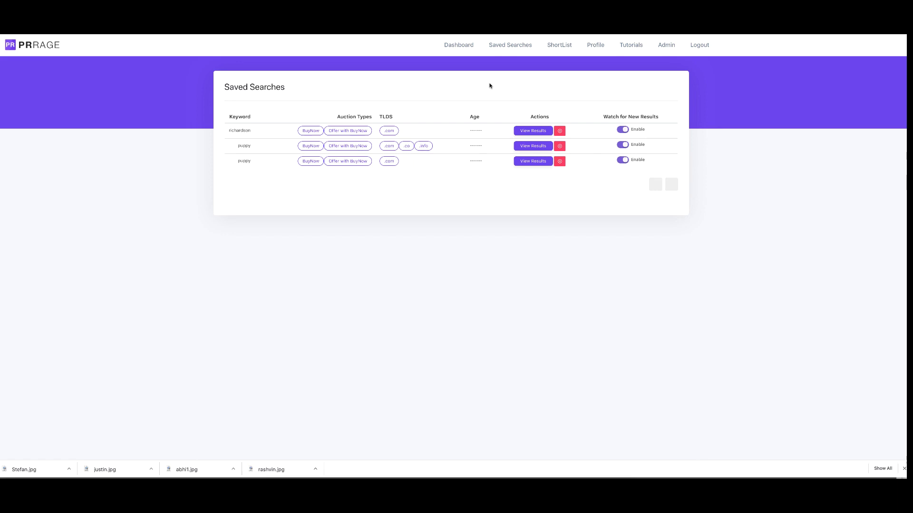
# Return to the dashboard and look over its search history and default domain list
pyautogui.press('super+r')
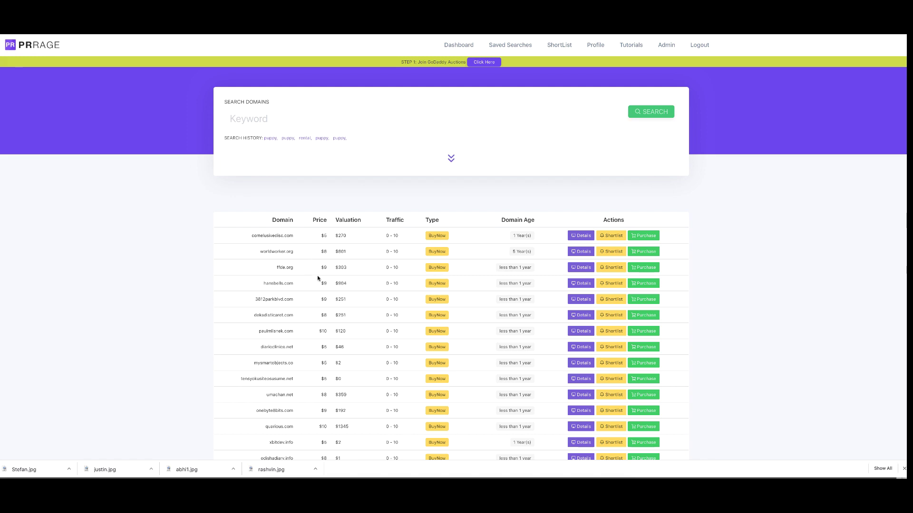
pyautogui.scroll(-1, 363, 314)
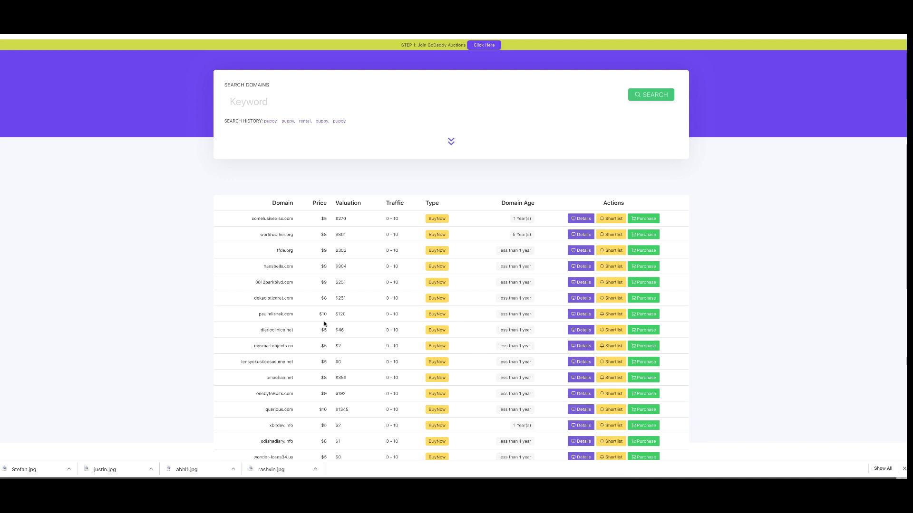
pyautogui.scroll(1, 324, 324)
pyautogui.scroll(-3, 325, 323)
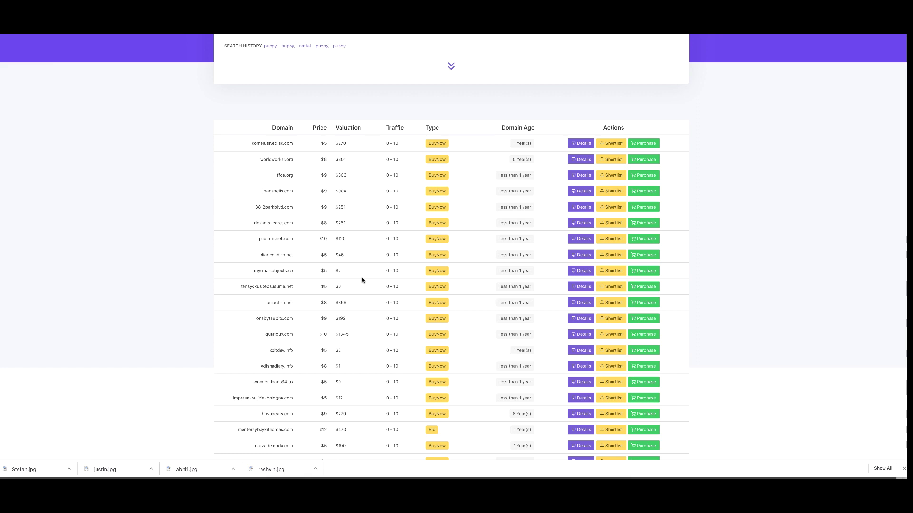
pyautogui.scroll(3, 362, 279)
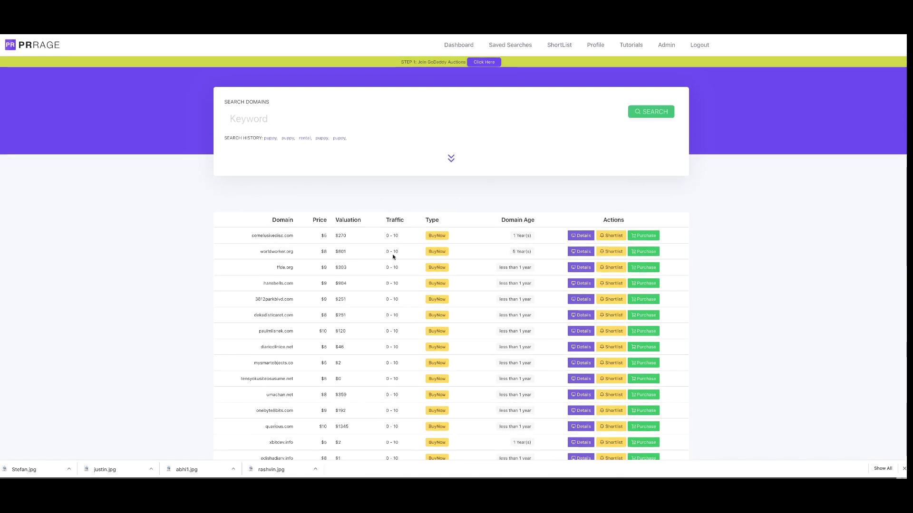